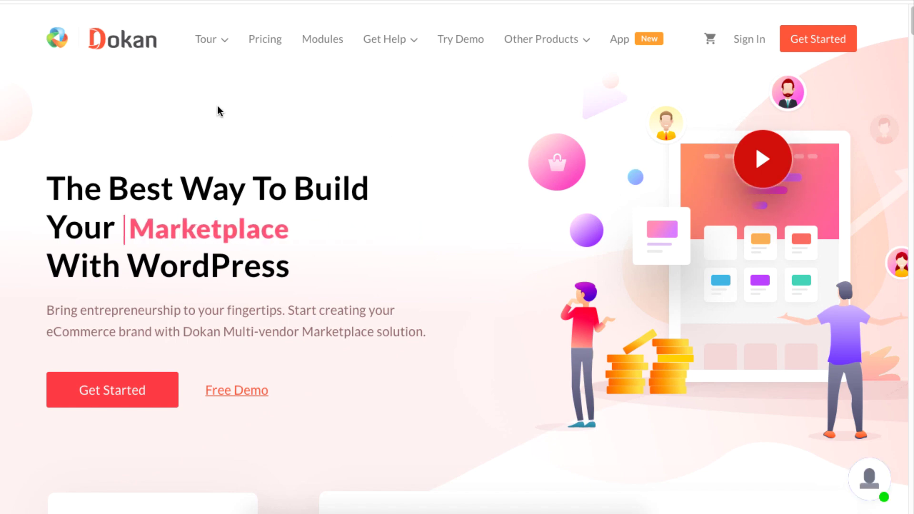
Step: In Dokan Vendors, turn on selling for SailorSons and Sonal Store, keeping HappyEllen enabled
{"action": "mouse_move", "coordinate": [225, 31]}
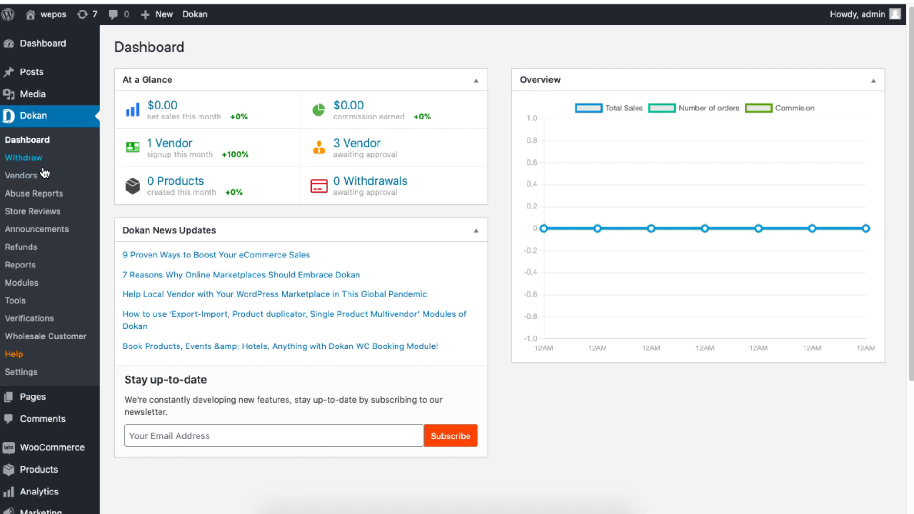
{"action": "left_click", "coordinate": [36, 180]}
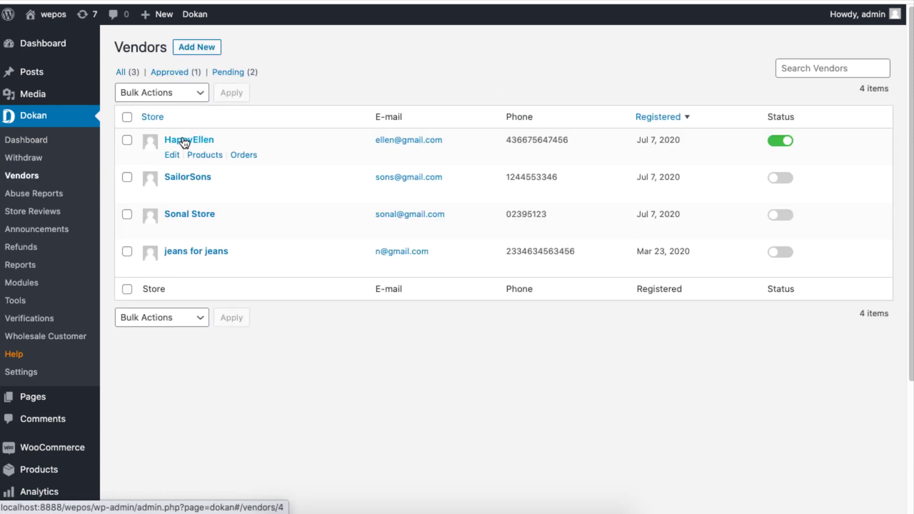
{"action": "left_click", "coordinate": [776, 142]}
{"action": "left_click", "coordinate": [780, 143]}
{"action": "left_click", "coordinate": [786, 180]}
{"action": "left_click", "coordinate": [771, 181]}
{"action": "left_click", "coordinate": [782, 184]}
{"action": "left_click", "coordinate": [786, 218]}
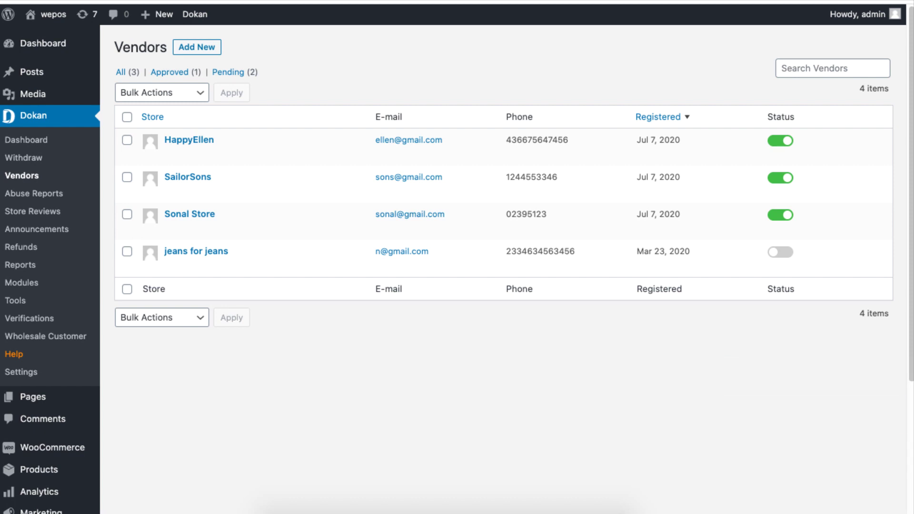
{"action": "left_click", "coordinate": [175, 72]}
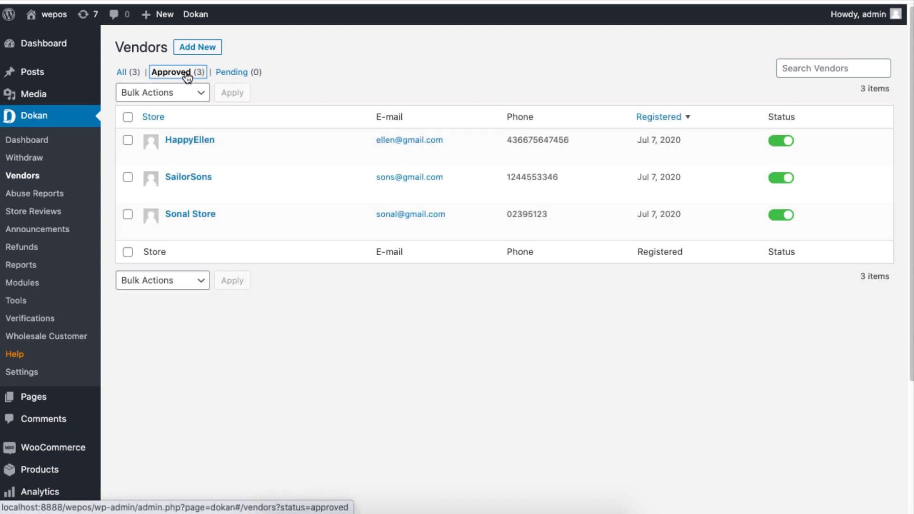
{"action": "left_click", "coordinate": [231, 72]}
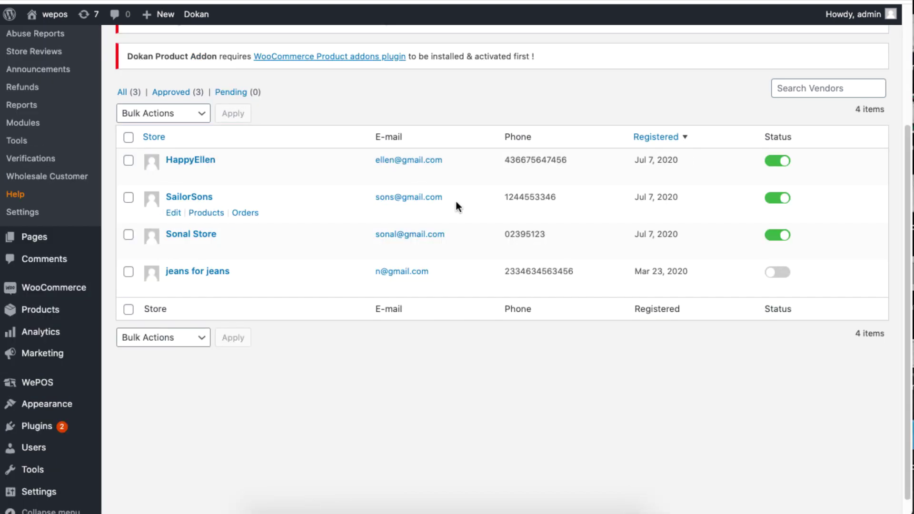
{"action": "left_click", "coordinate": [212, 213]}
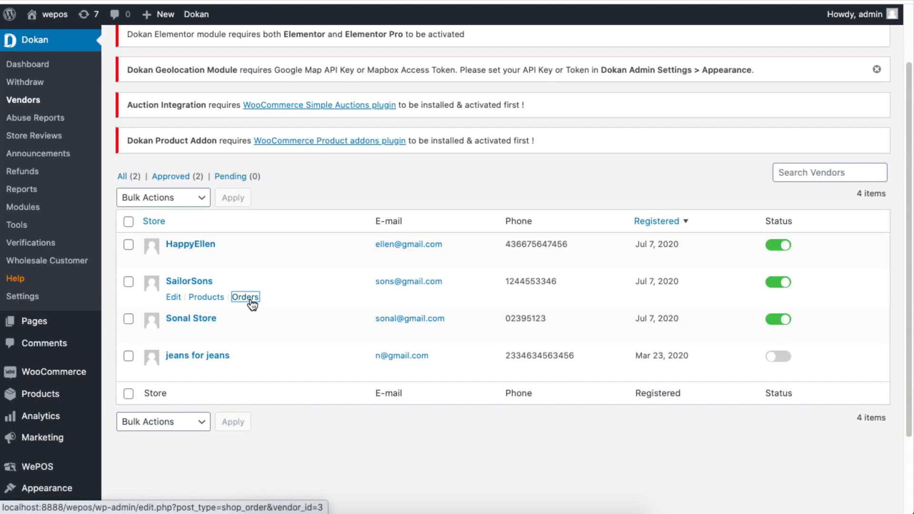
{"action": "left_click", "coordinate": [250, 300]}
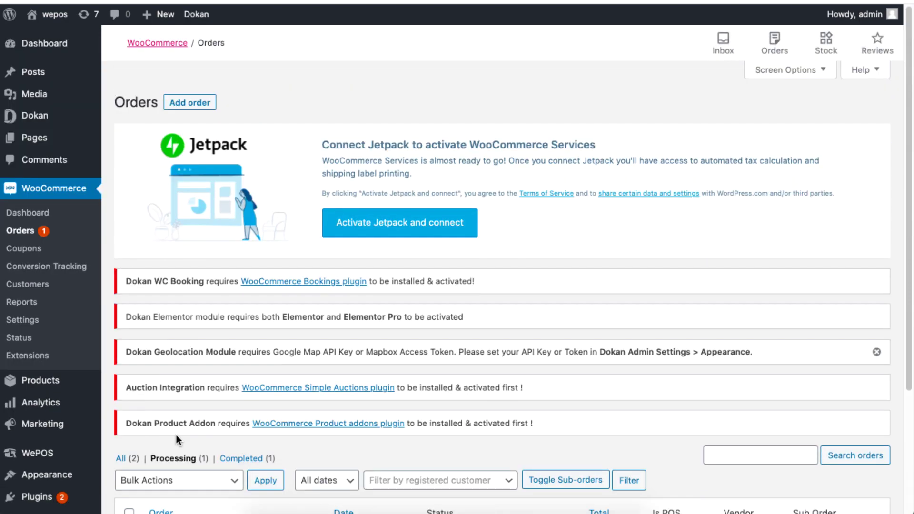
{"action": "scroll", "coordinate": [177, 435], "scroll_direction": "down", "scroll_amount": 4}
{"action": "mouse_move", "coordinate": [476, 391]}
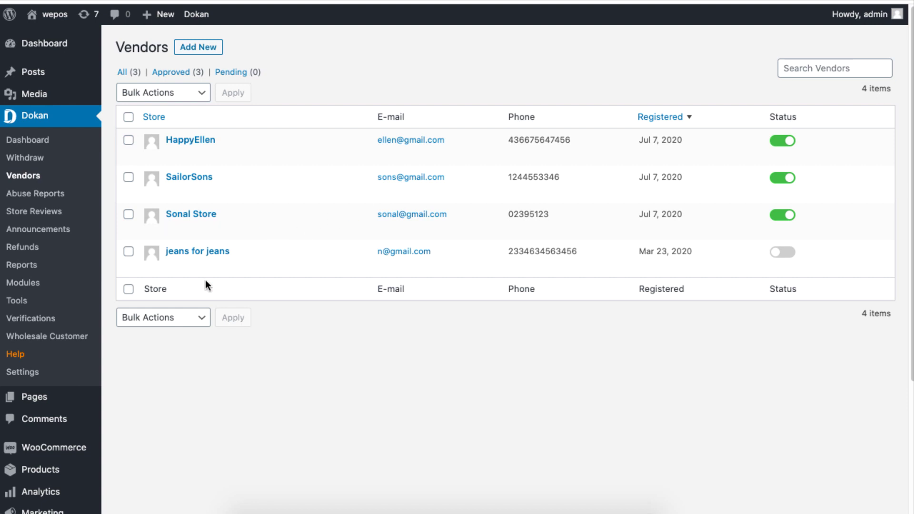
Step: In Dokan Settings > Selling Options, choose Percentage commission with 10 admin commission and save
{"action": "left_click", "coordinate": [30, 374]}
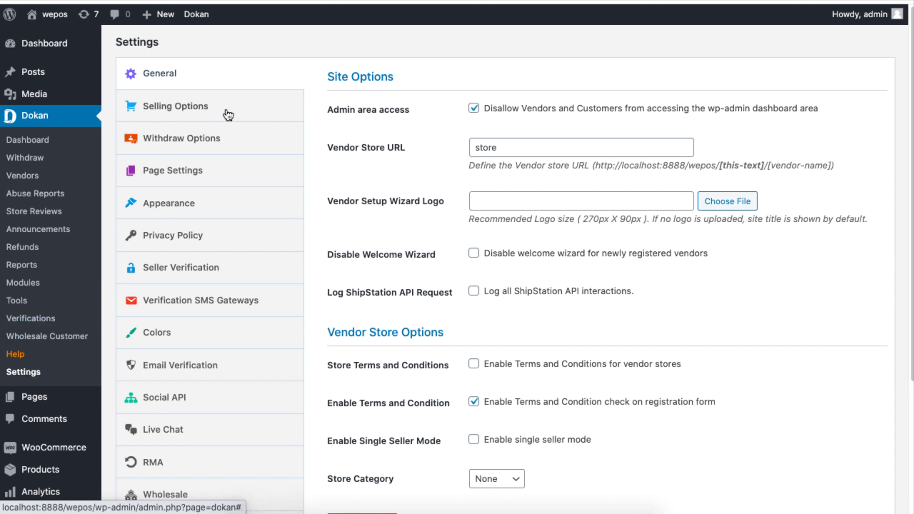
{"action": "left_click", "coordinate": [229, 116]}
{"action": "left_click", "coordinate": [482, 111]}
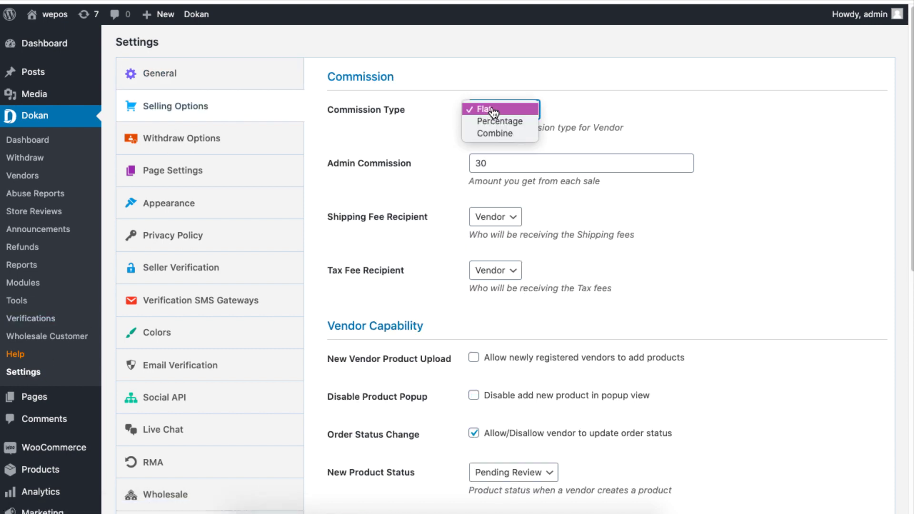
{"action": "left_click", "coordinate": [521, 120]}
{"action": "left_click_drag", "start_coordinate": [506, 160], "coordinate": [455, 162]}
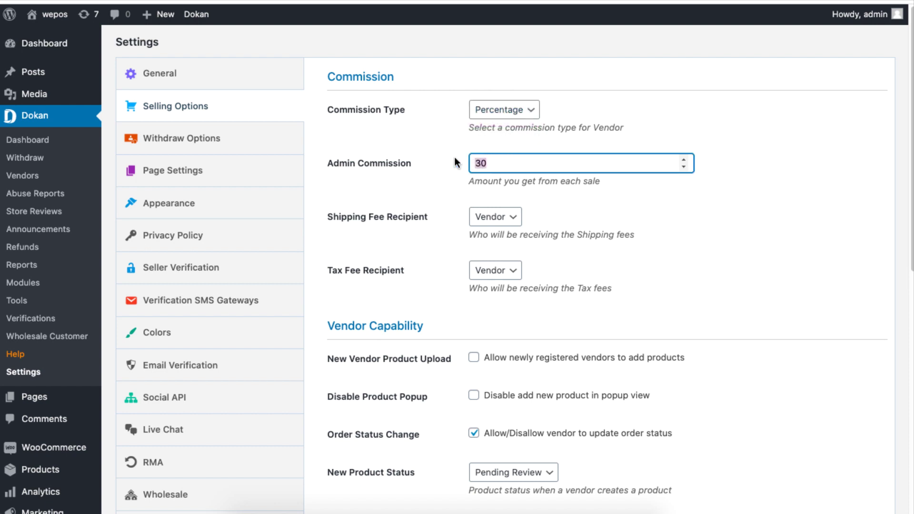
{"action": "type", "text": "1"}
{"action": "left_click", "coordinate": [745, 172]}
{"action": "key", "text": "Tab"}
{"action": "key", "text": "Tab"}
{"action": "scroll", "coordinate": [571, 285], "scroll_direction": "down", "scroll_amount": 10}
{"action": "left_click", "coordinate": [365, 452]}
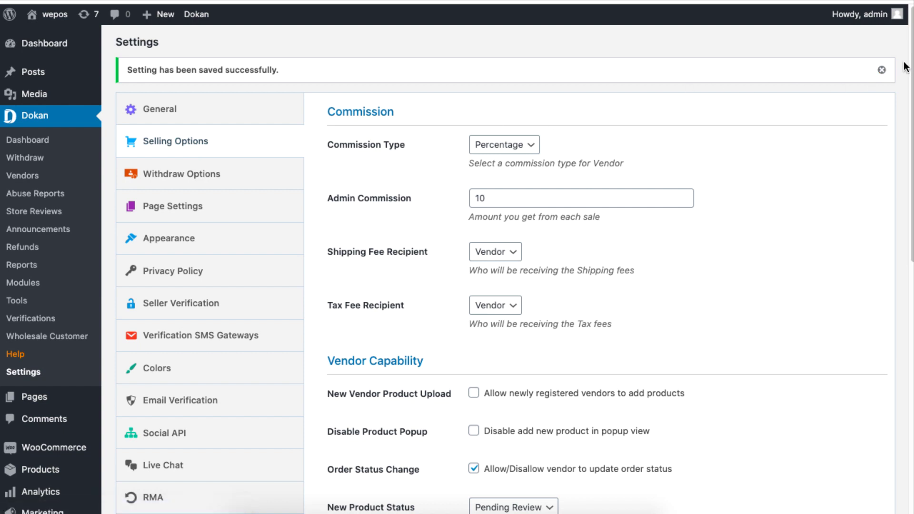
Step: Change New Product Status to Published, then revert it to Pending Review
{"action": "left_click_drag", "start_coordinate": [907, 66], "coordinate": [902, 218]}
{"action": "left_click_drag", "start_coordinate": [414, 205], "coordinate": [327, 210]}
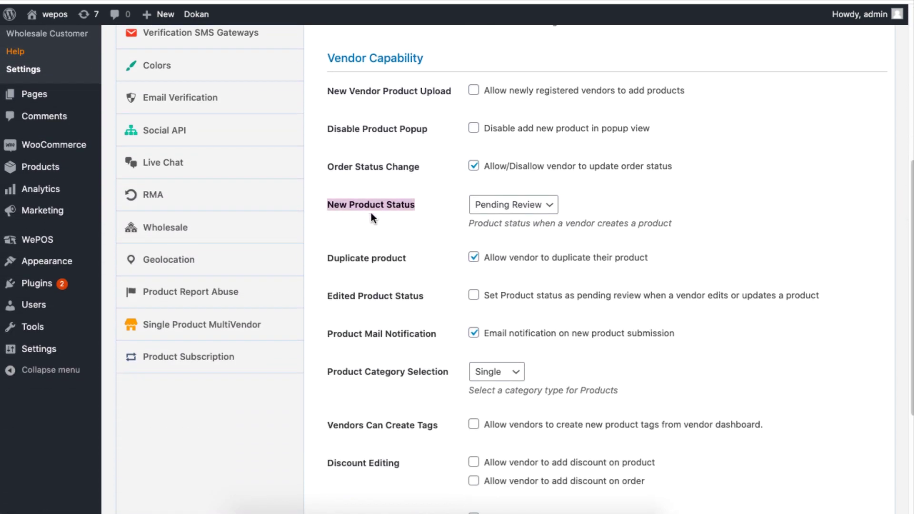
{"action": "left_click", "coordinate": [542, 208]}
{"action": "left_click", "coordinate": [543, 196]}
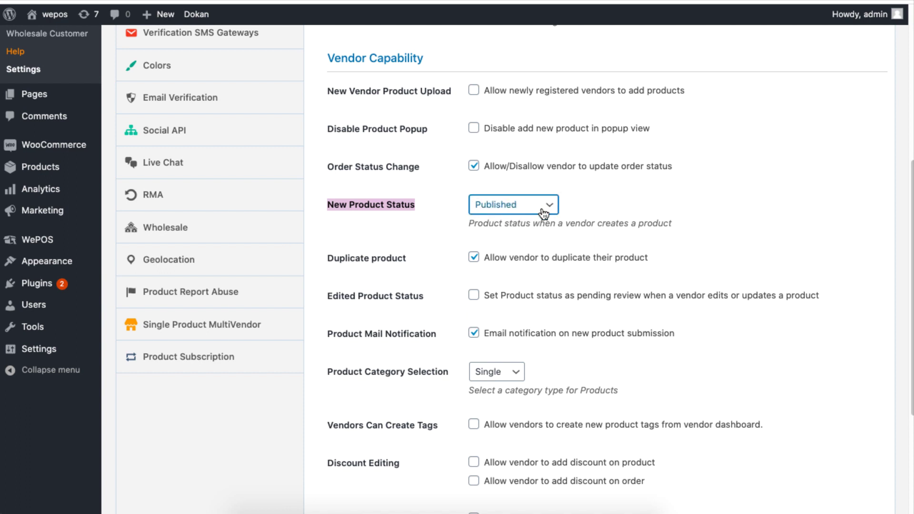
{"action": "left_click", "coordinate": [544, 210]}
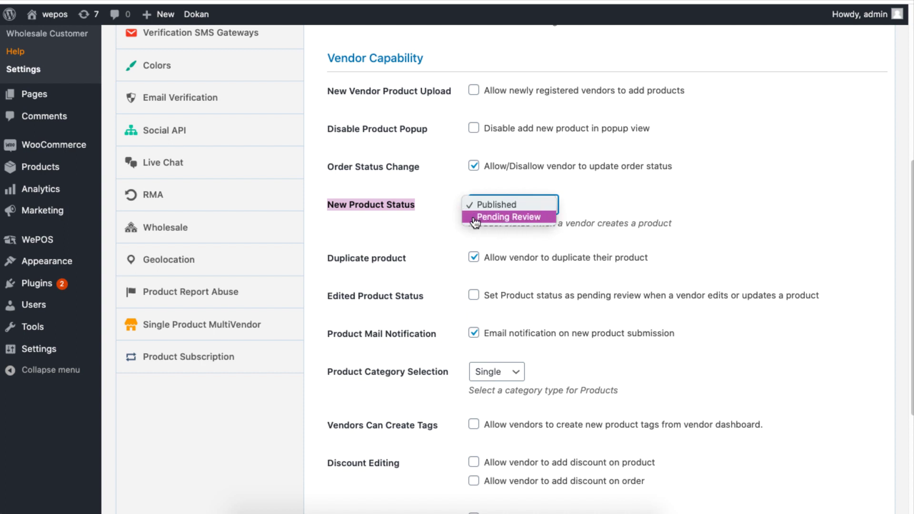
{"action": "left_click", "coordinate": [474, 217]}
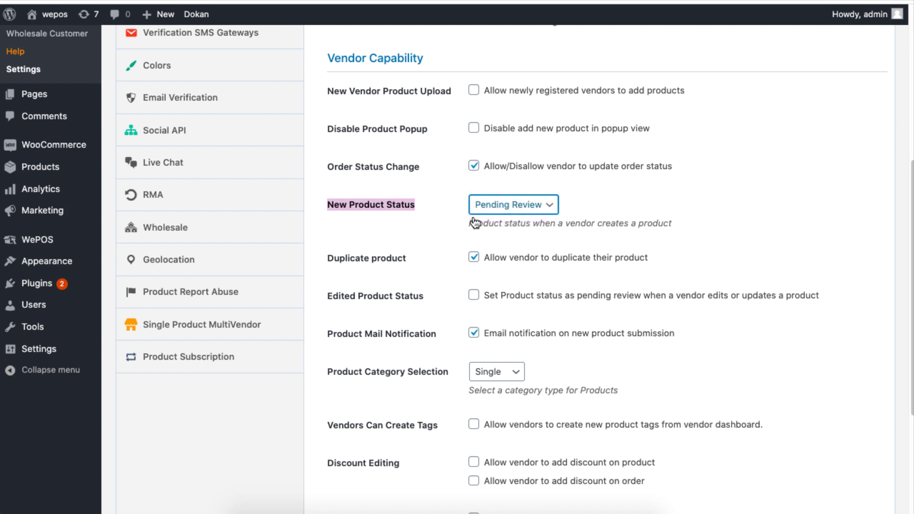
{"action": "left_click", "coordinate": [444, 216]}
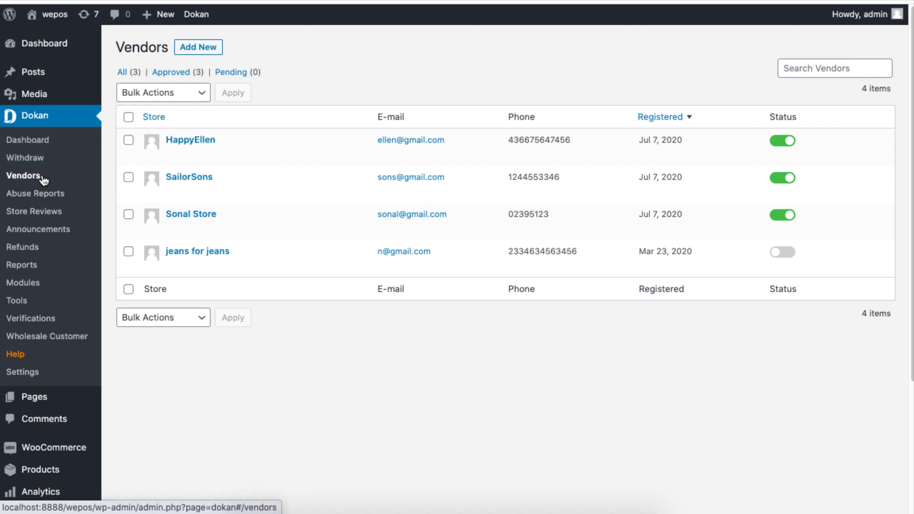
Step: Enable Publish Product Directly in SailorSons' vendor profile and save the changes
{"action": "mouse_move", "coordinate": [171, 195]}
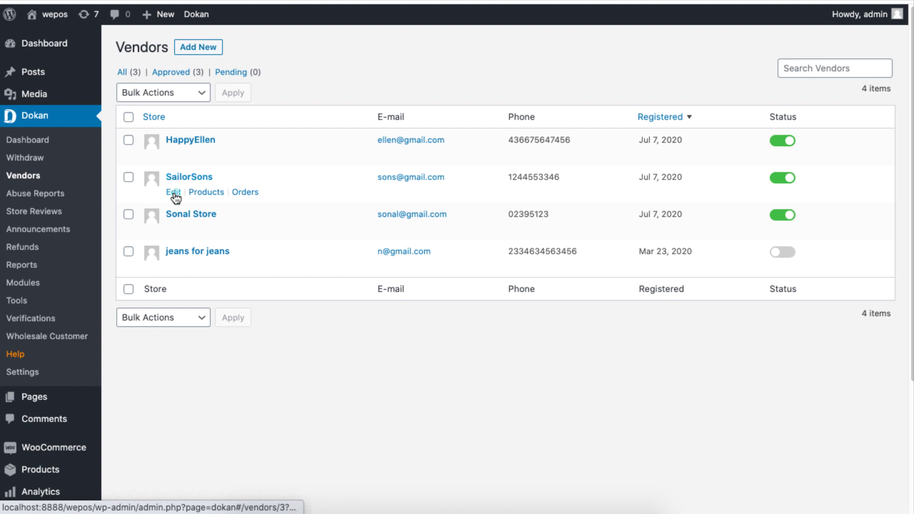
{"action": "left_click", "coordinate": [174, 192]}
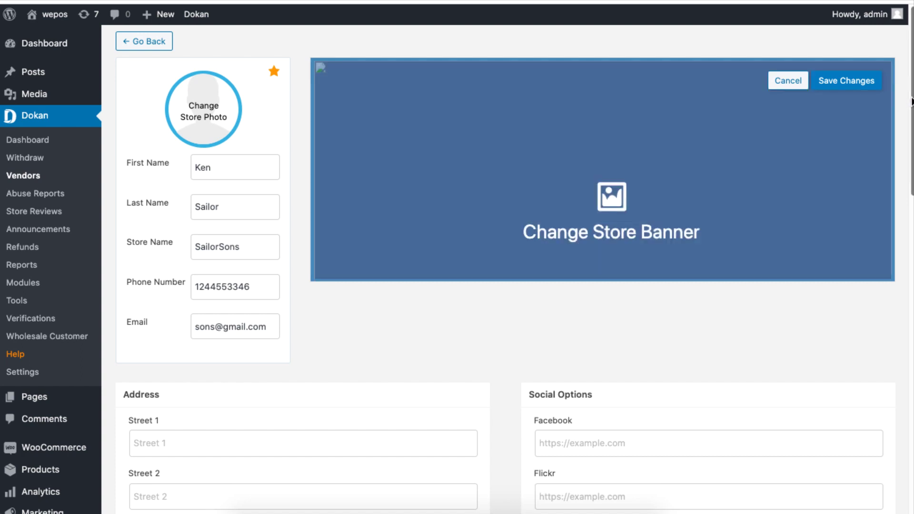
{"action": "scroll", "coordinate": [911, 101], "scroll_direction": "down", "scroll_amount": 15}
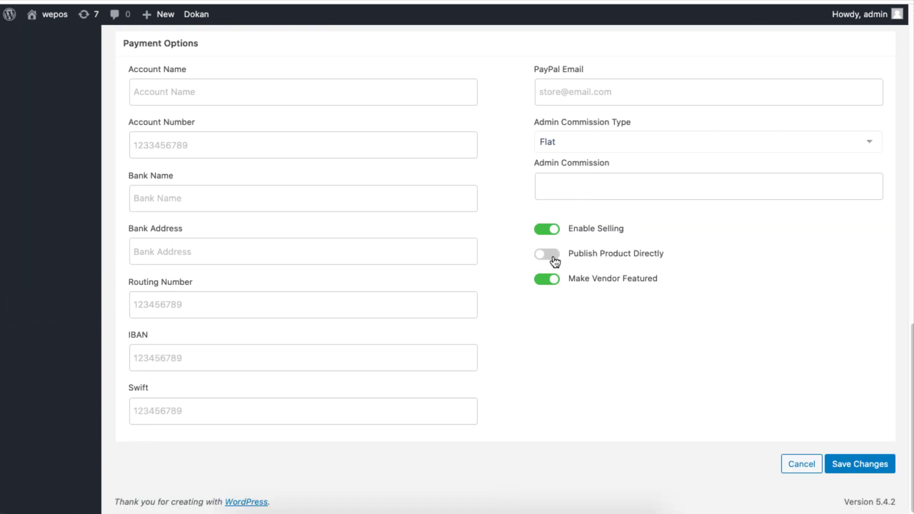
{"action": "left_click", "coordinate": [552, 256]}
{"action": "left_click", "coordinate": [553, 257]}
{"action": "left_click", "coordinate": [553, 259]}
{"action": "left_click_drag", "start_coordinate": [656, 256], "coordinate": [582, 258]}
{"action": "left_click", "coordinate": [732, 286]}
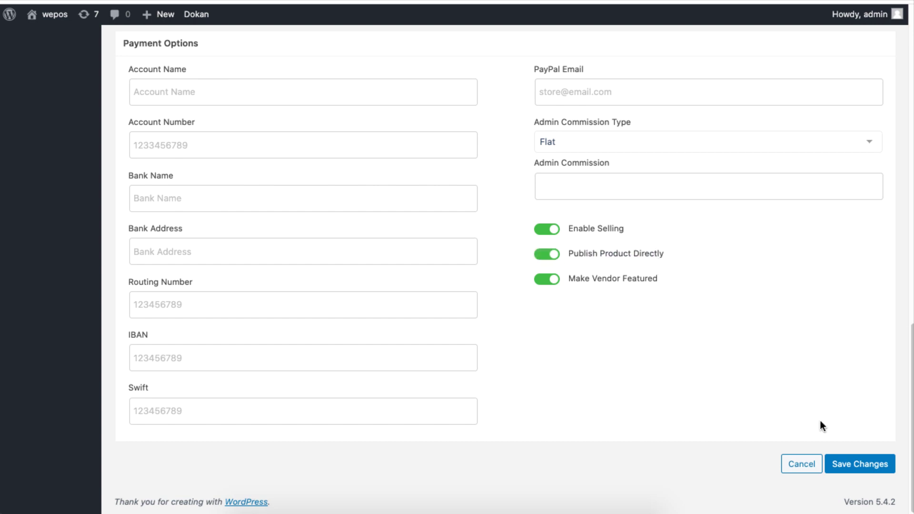
{"action": "left_click", "coordinate": [866, 467]}
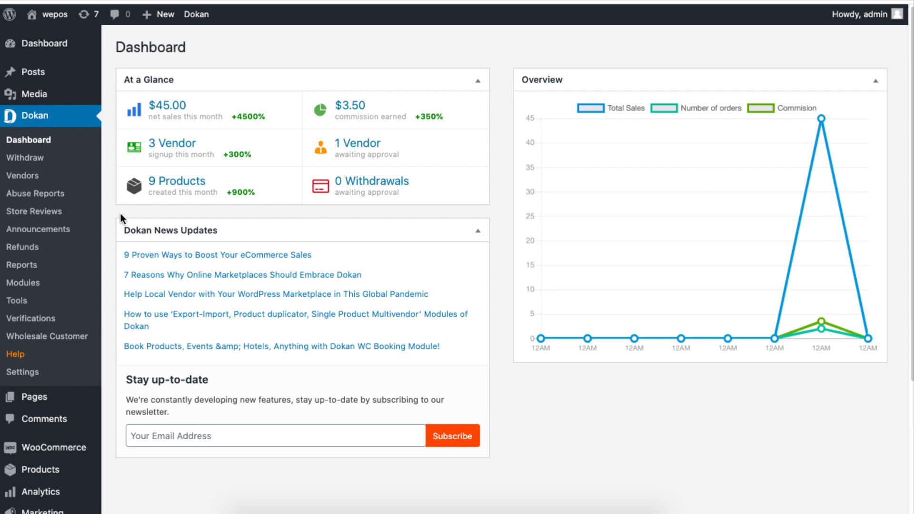
Step: Go to Users > All Users from the admin sidebar
{"action": "scroll", "coordinate": [76, 233], "scroll_direction": "down", "scroll_amount": 1}
{"action": "scroll", "coordinate": [76, 233], "scroll_direction": "down", "scroll_amount": 4}
{"action": "mouse_move", "coordinate": [64, 433]}
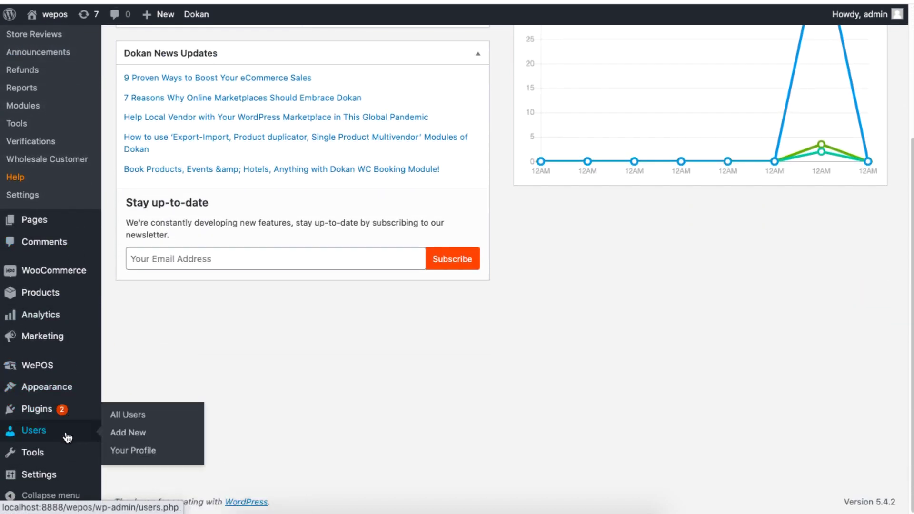
{"action": "left_click", "coordinate": [130, 415]}
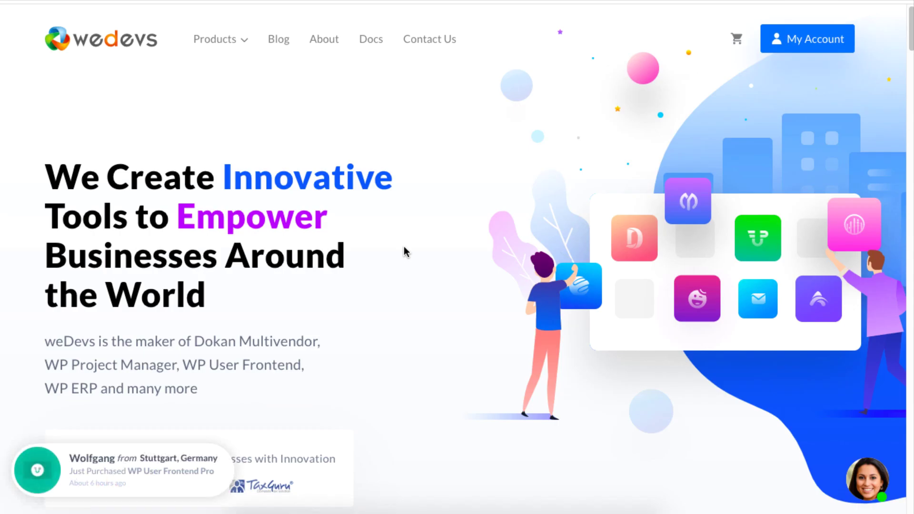
Step: Go to the Dokan Multivendor page via the weDevs Products menu
{"action": "mouse_move", "coordinate": [235, 43]}
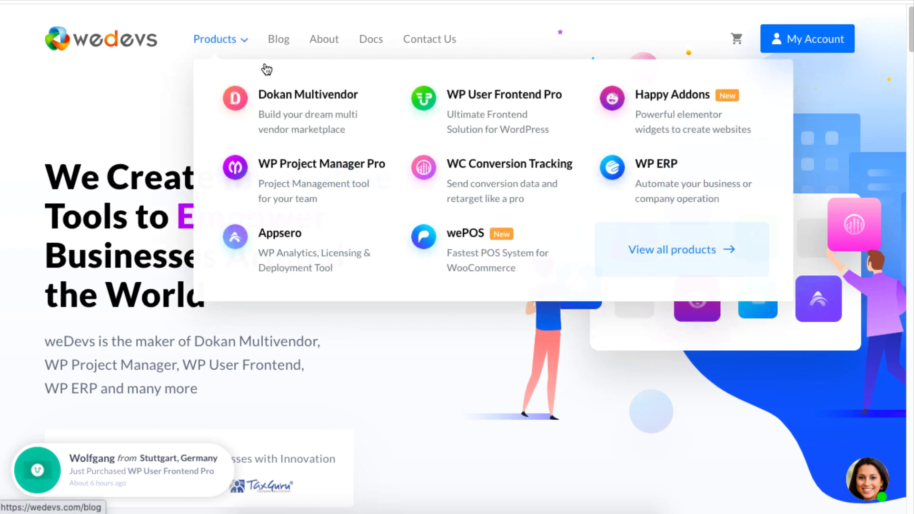
{"action": "left_click", "coordinate": [326, 117]}
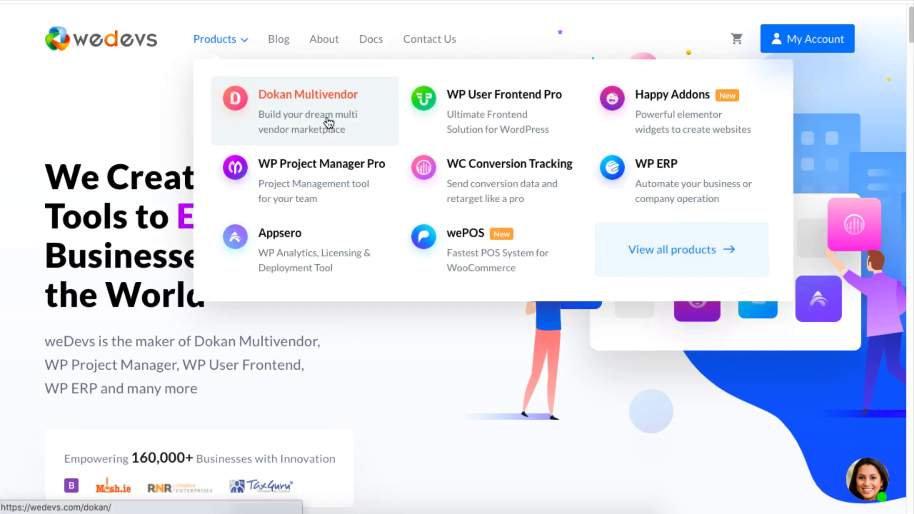